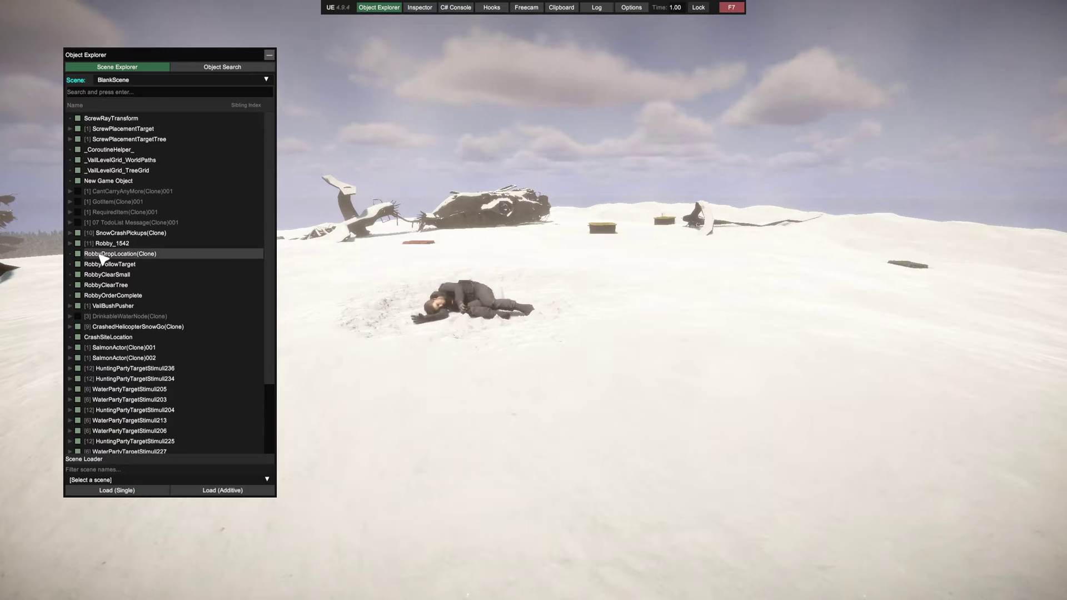
Select Robby_1542 and set its scale to 5 5 5
click(111, 244)
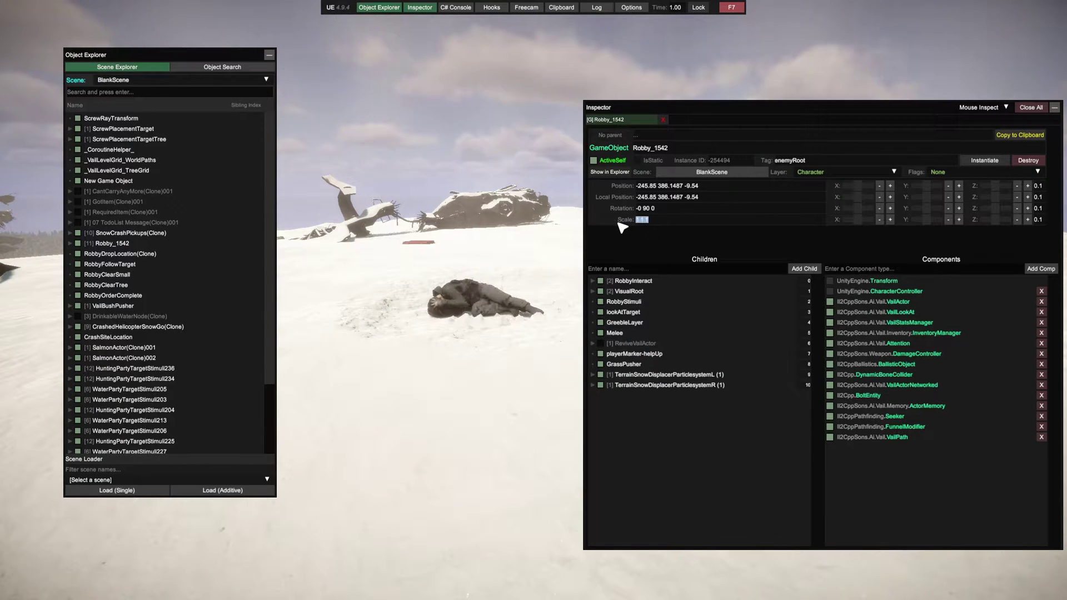
text(5 5 5)
key(Return)
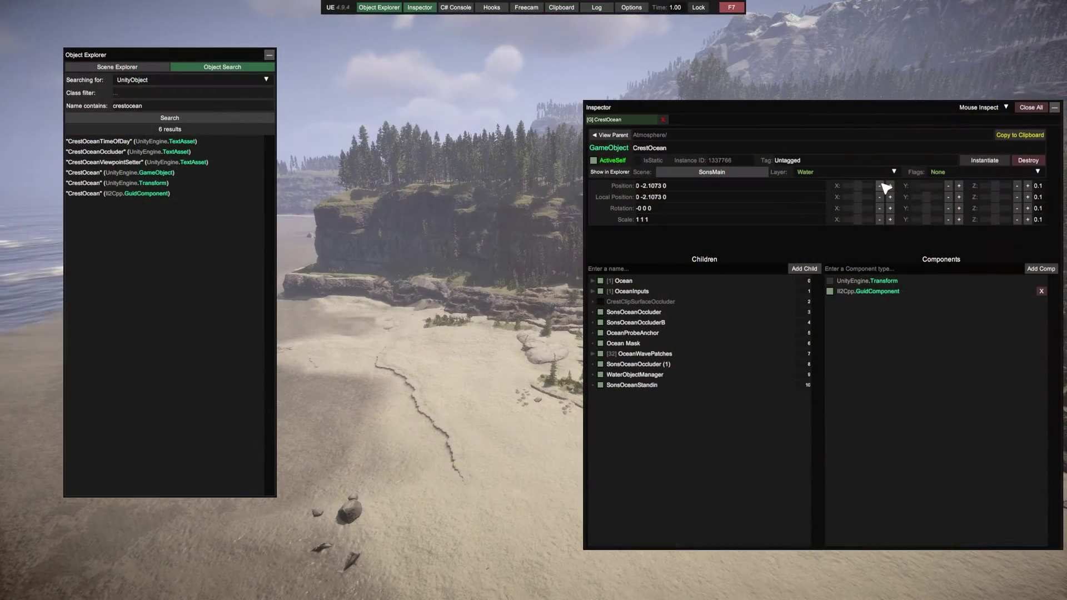
Raise the CrestOcean's Y position over the beach and stretch the crashed helicopter's X scale
click(959, 186)
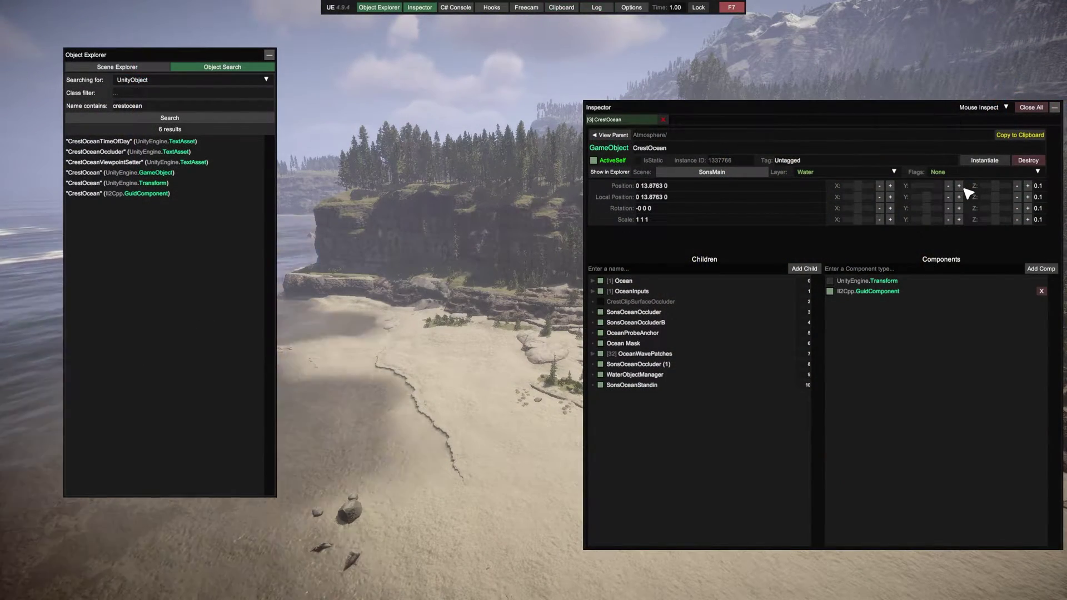
drag(964, 189, 964, 189)
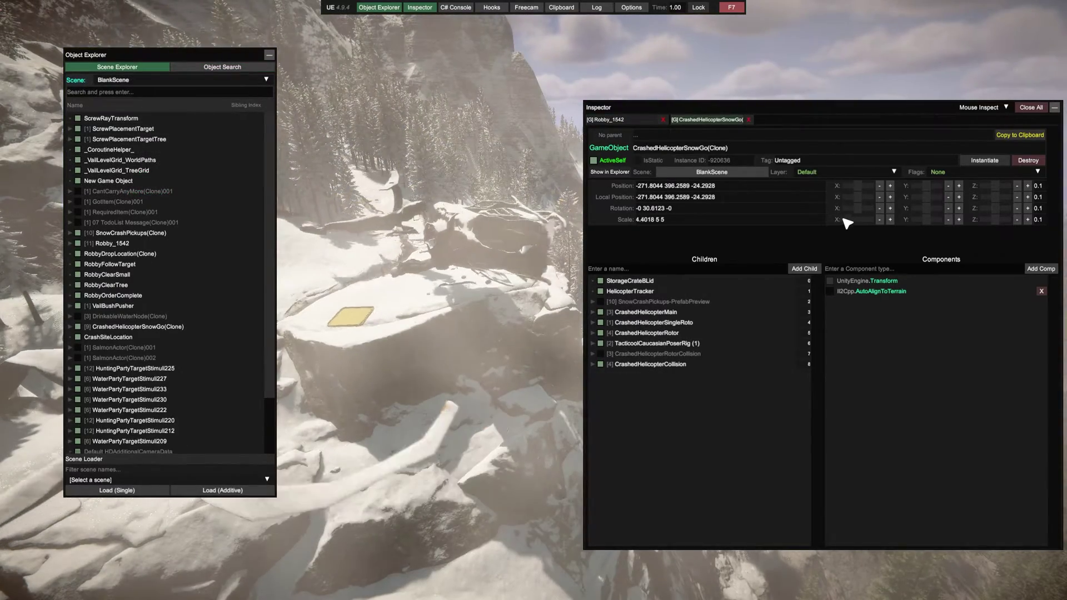
drag(840, 222, 971, 219)
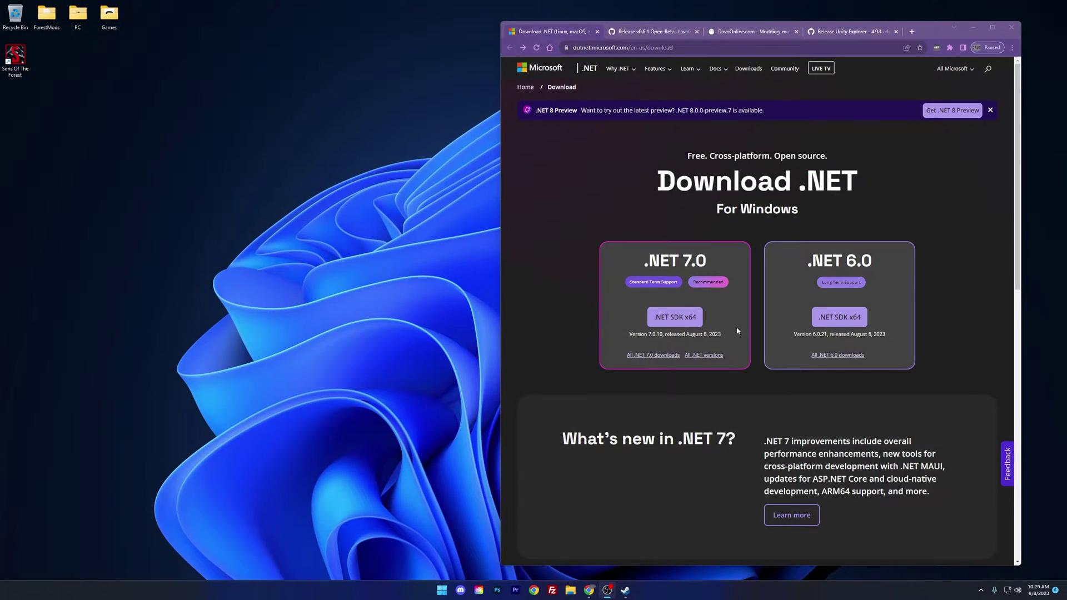
Save the .NET 6.0 SDK x64 installer to the Desktop and run its installation
drag(806, 268, 861, 261)
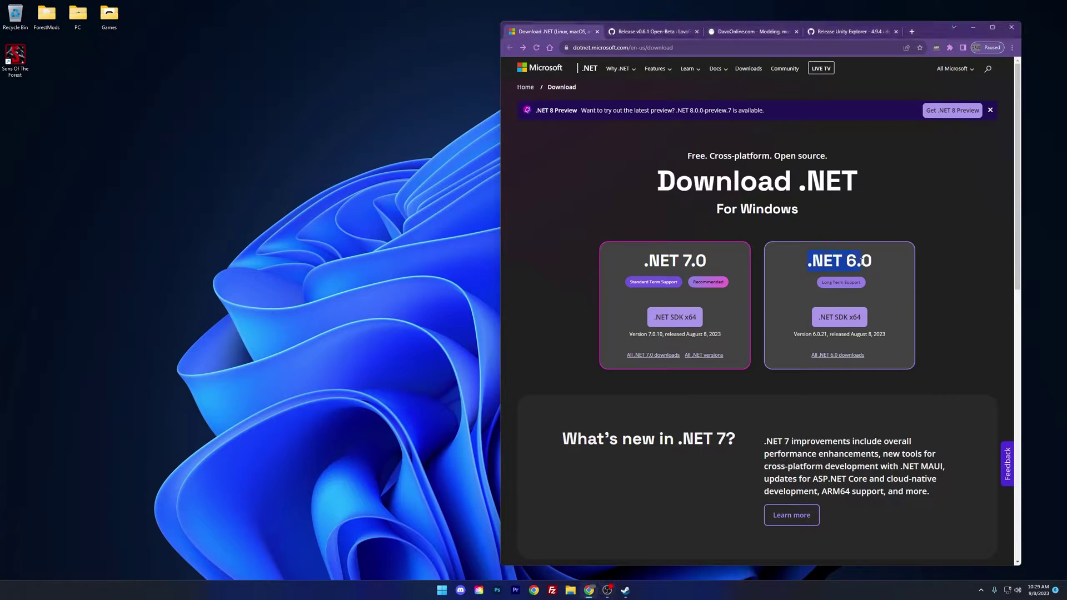
click(838, 318)
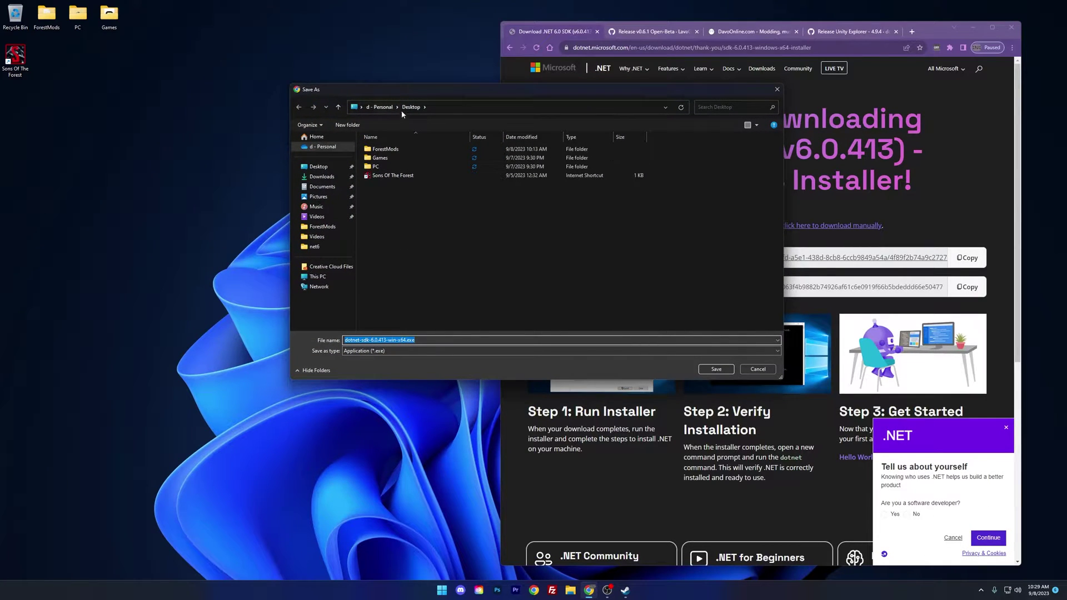
click(707, 371)
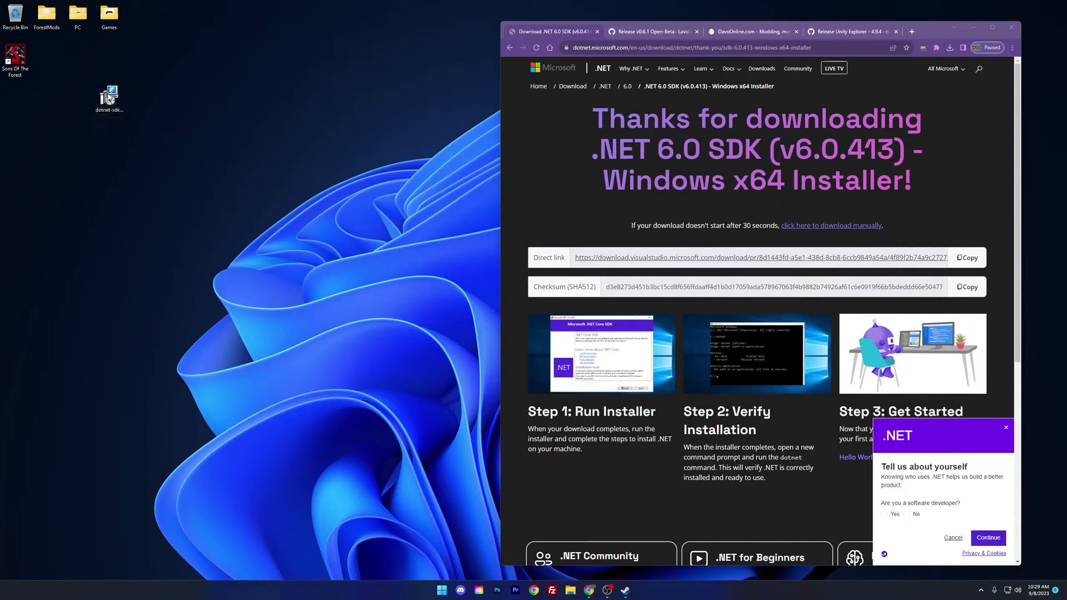
double_click(108, 95)
key(Return)
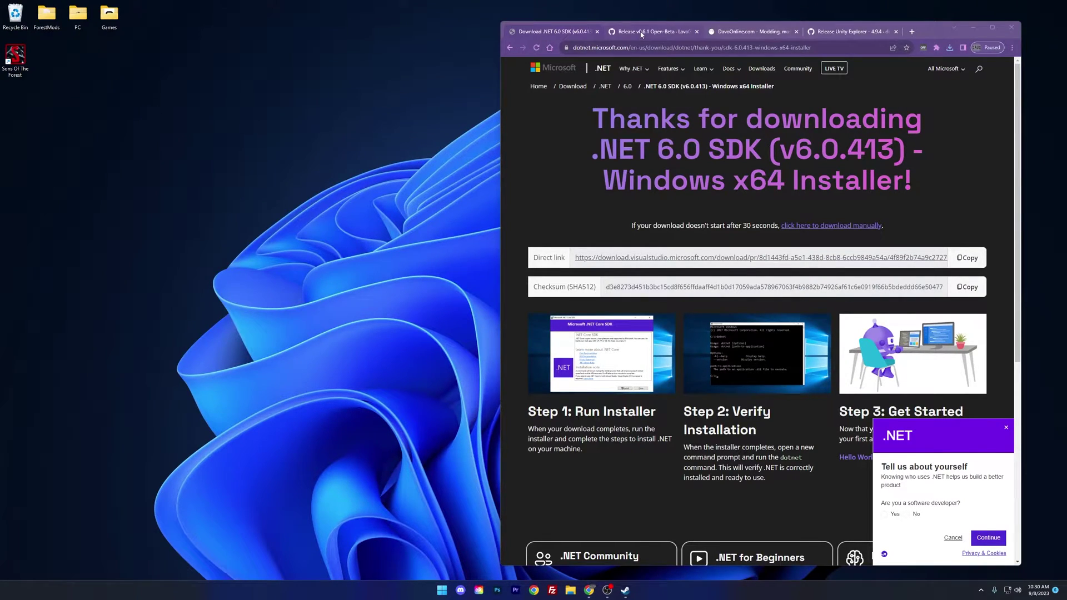
Save MelonLoader.Installer.exe from the v0.6.1 release to the Desktop and launch it
click(641, 33)
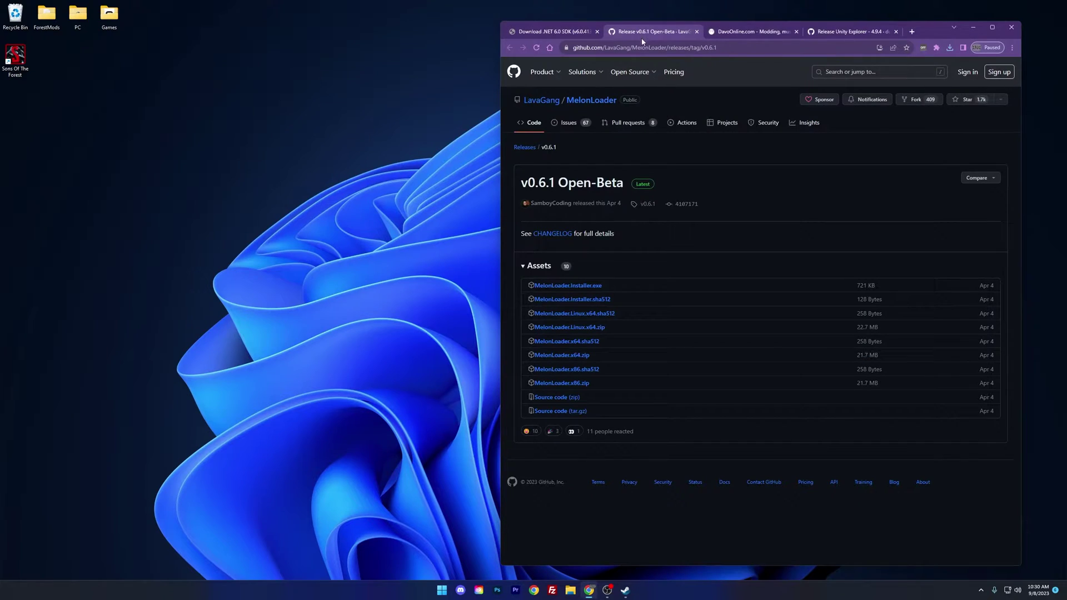
click(567, 286)
key(Return)
double_click(107, 96)
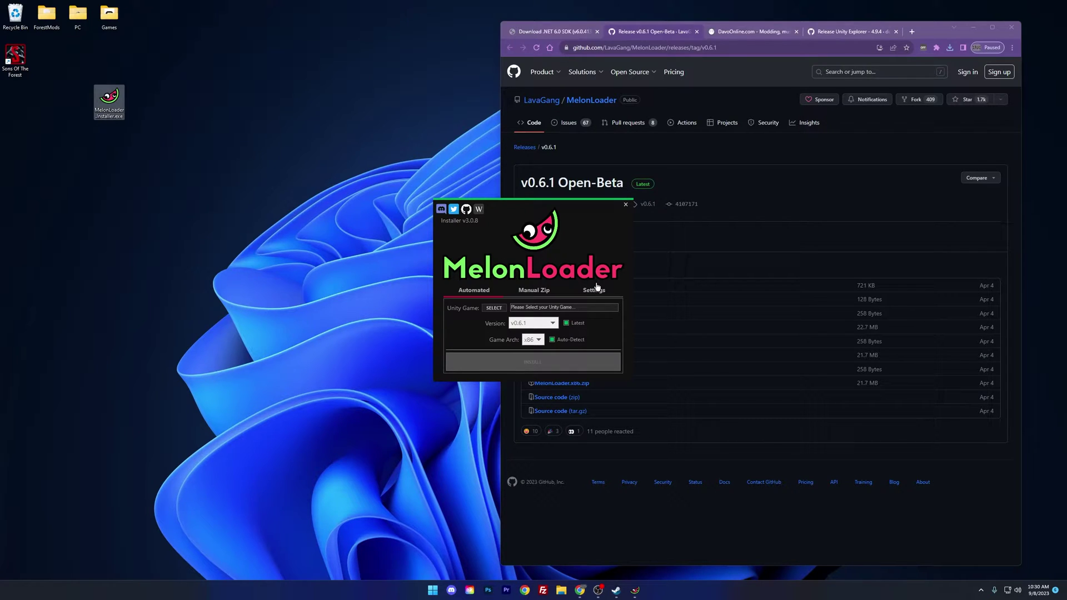
Choose MelonLoader version v0.6.0 in the installer instead of the latest
click(596, 292)
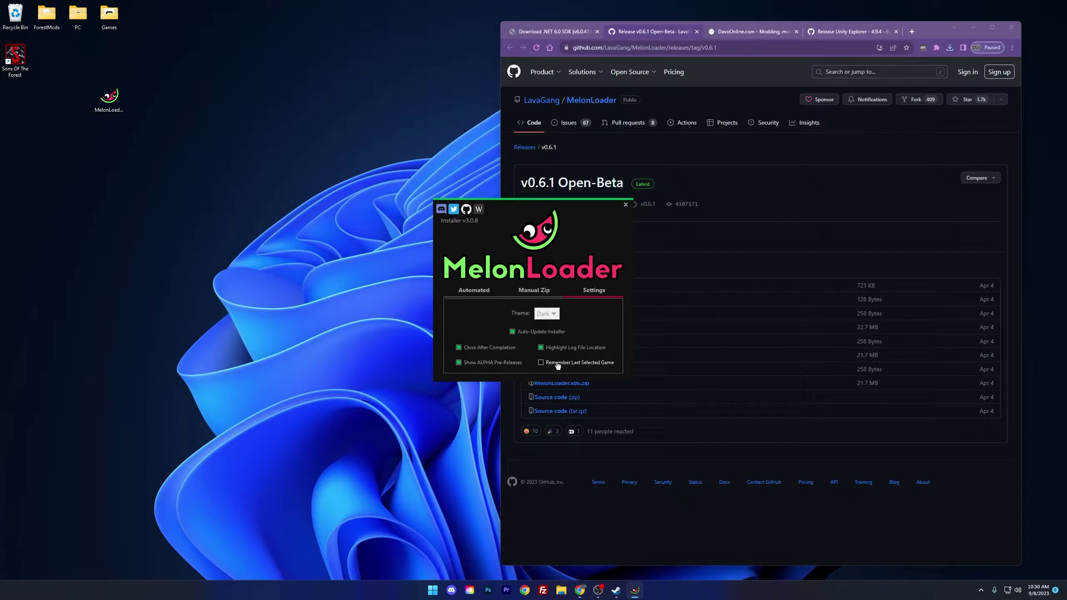
click(471, 293)
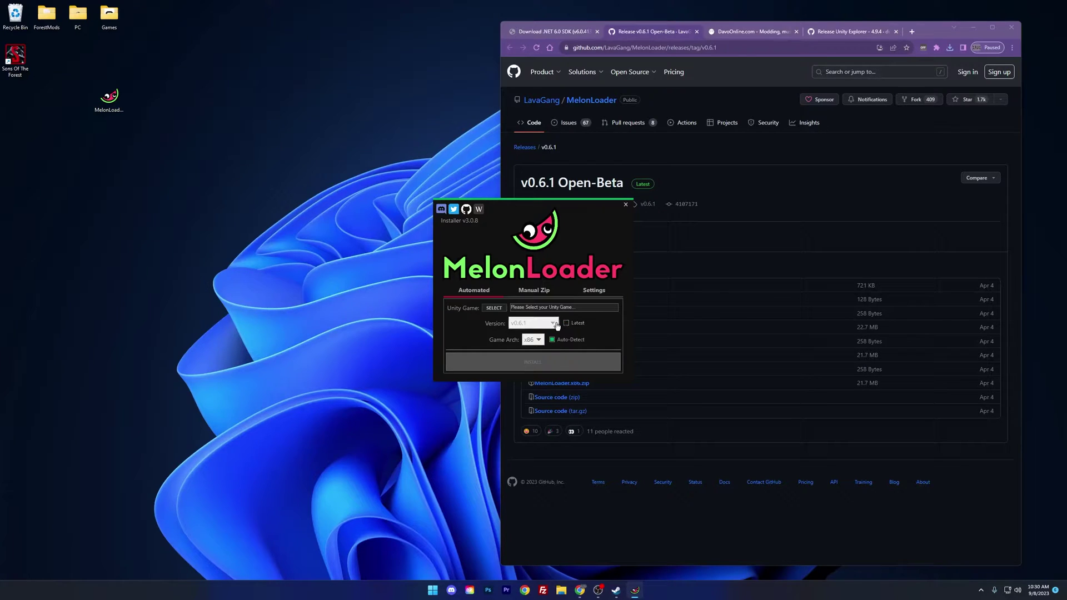
click(556, 324)
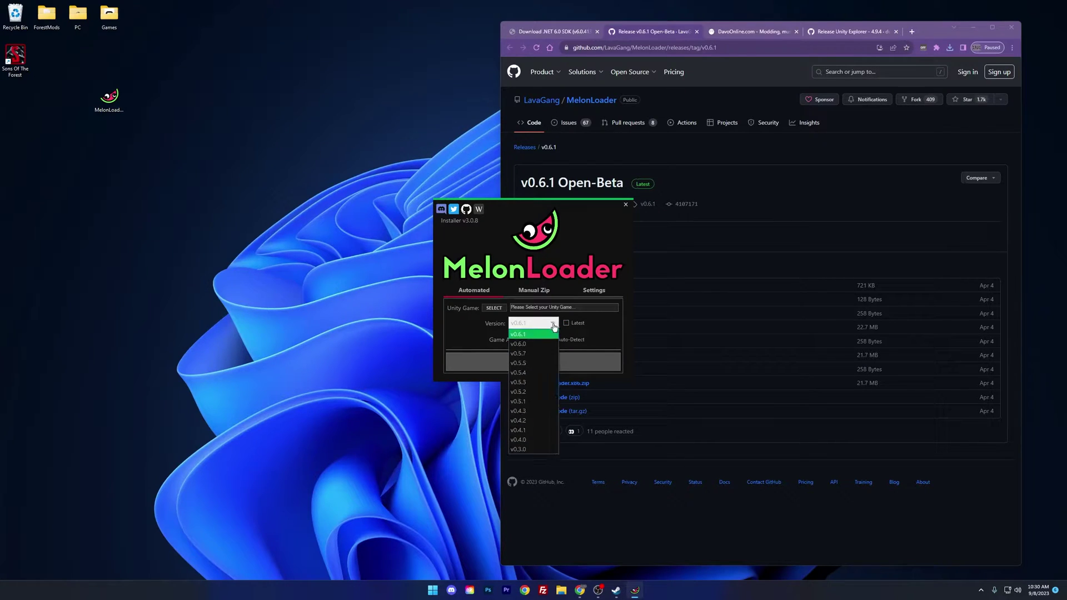
click(525, 345)
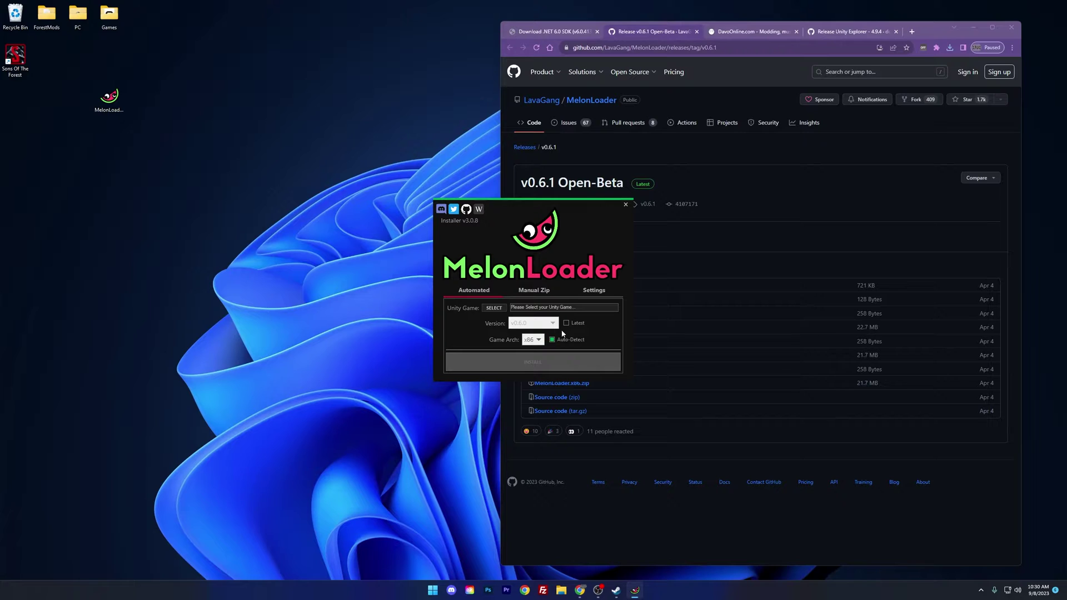
Target SonsOfTheForest.exe, install MelonLoader into it, and dismiss the success message
click(493, 309)
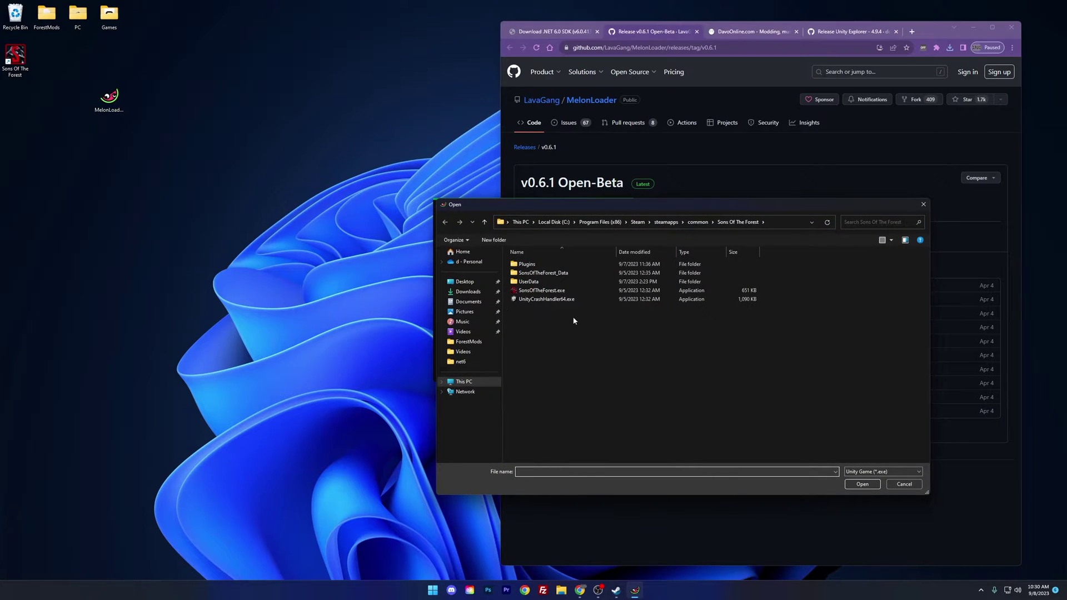
double_click(529, 291)
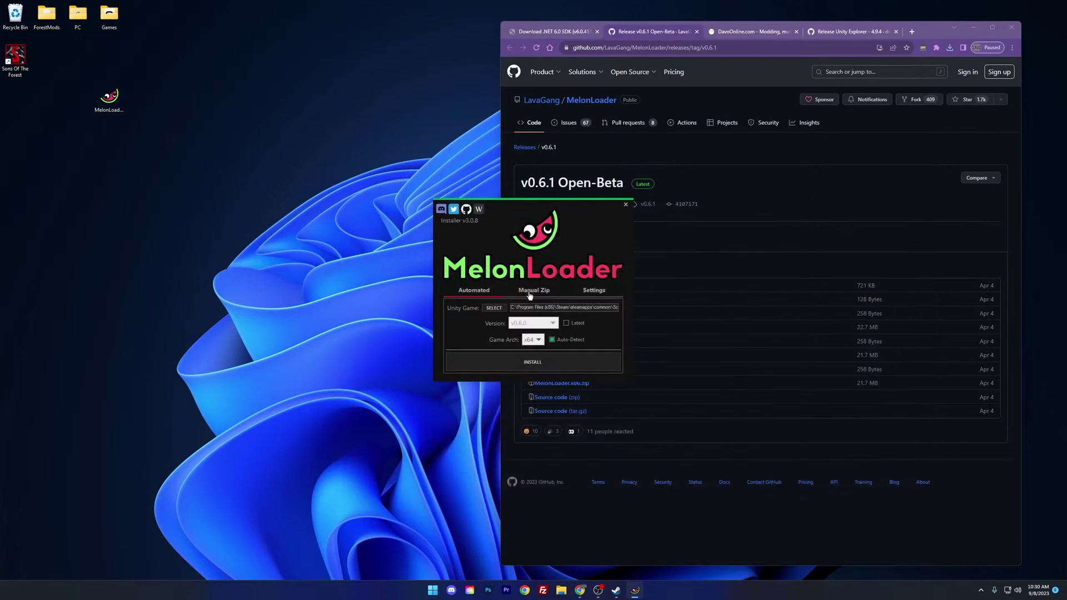
click(534, 364)
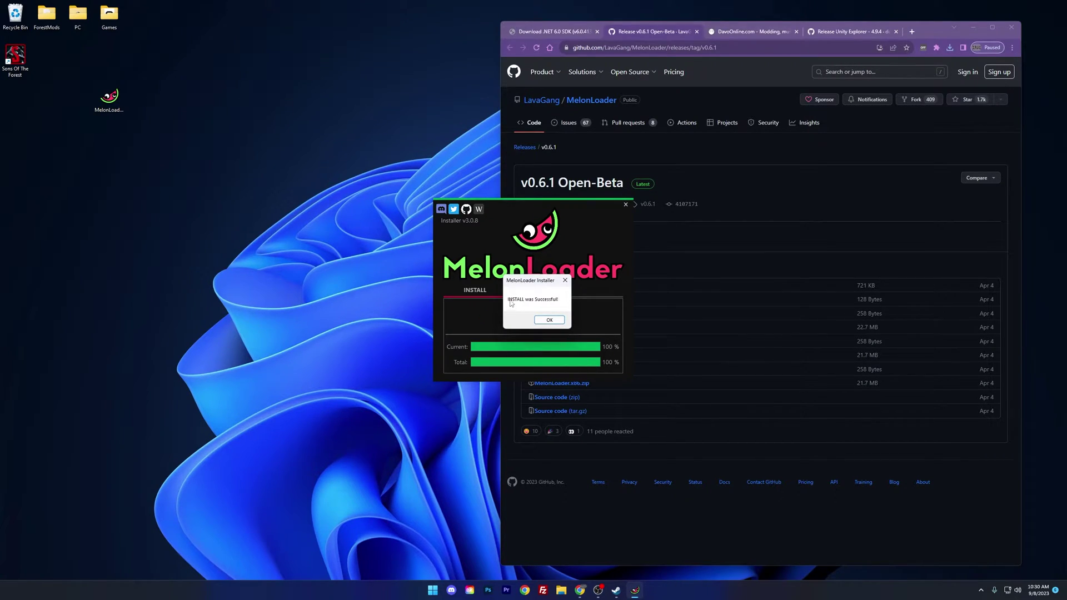
click(539, 320)
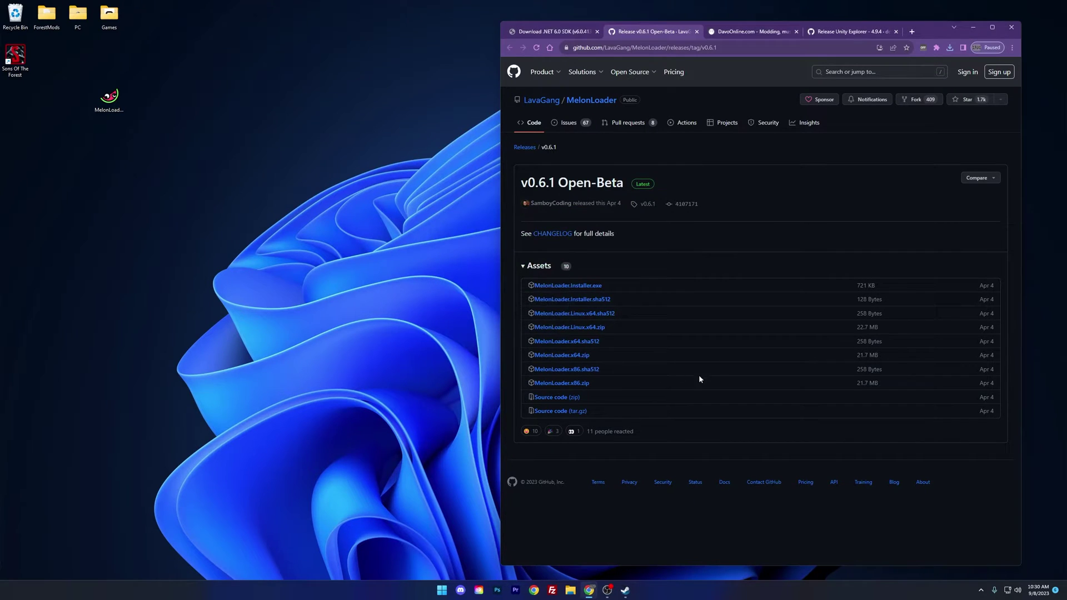
Download 0Harmony.dll from davoonline.com/sotf to the Desktop and place it under the MelonLoader installer
click(751, 32)
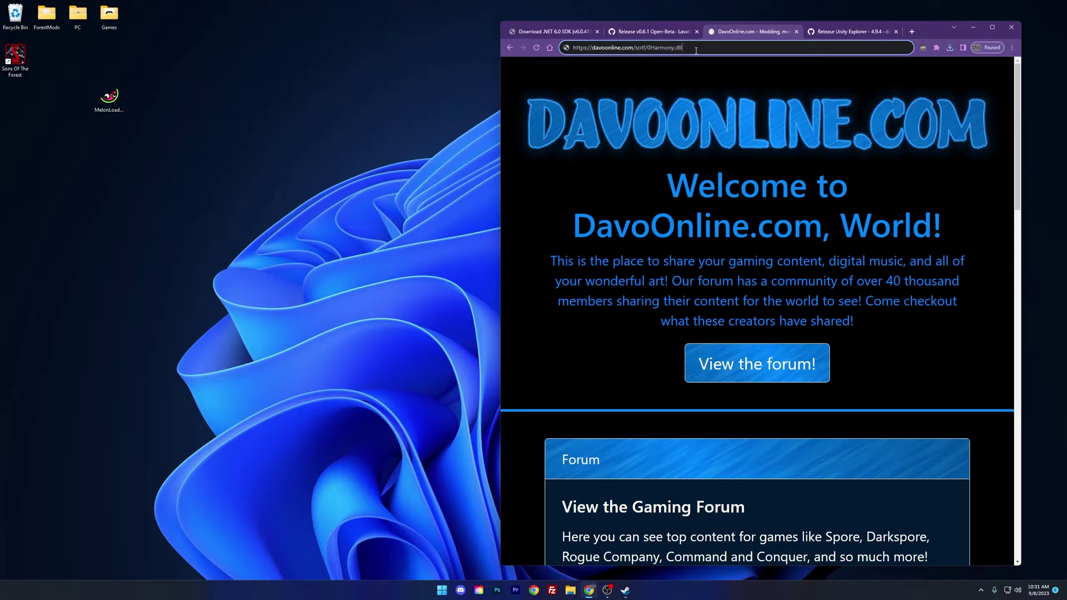
key(Return)
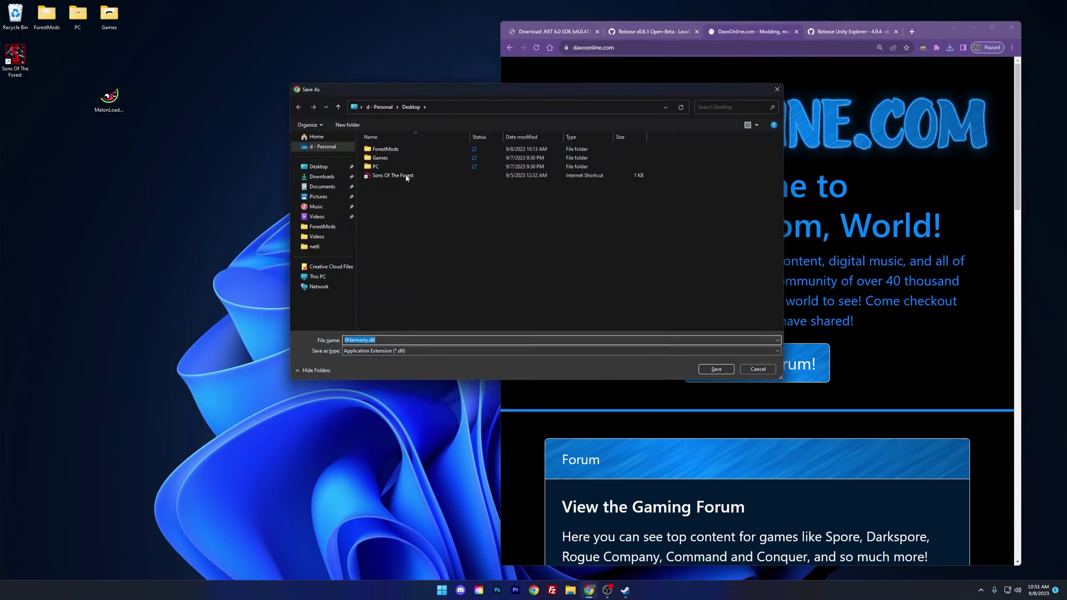
key(Return)
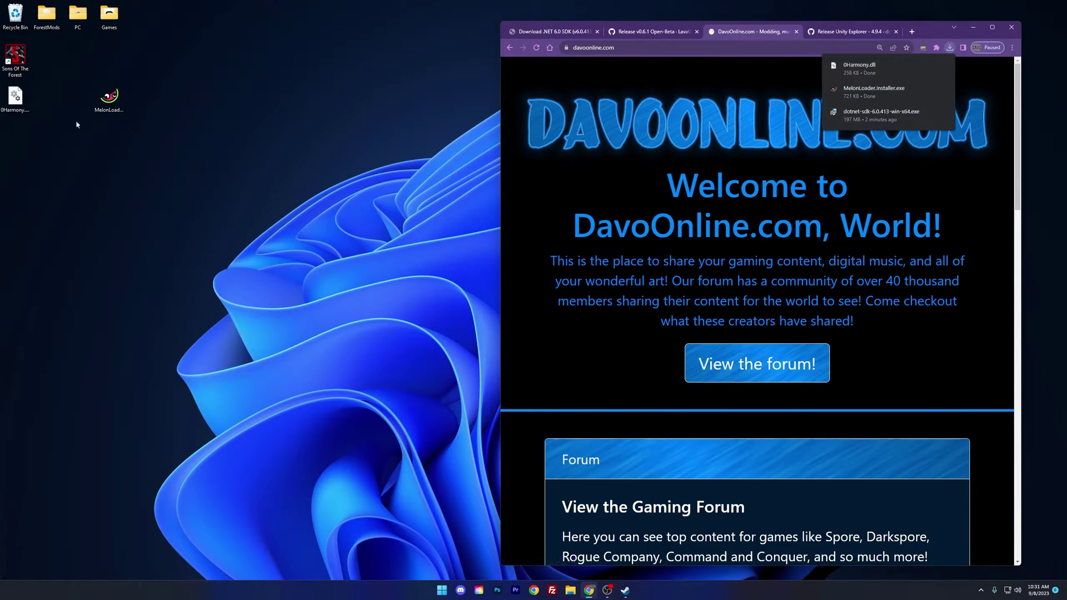
drag(15, 99, 109, 149)
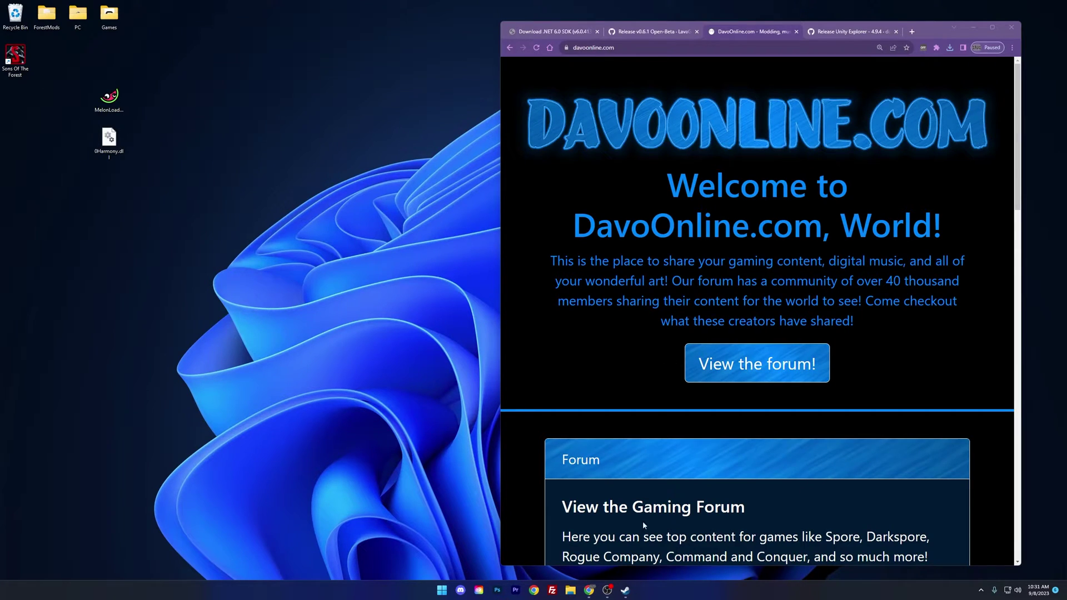
Browse the local files of Sons Of The Forest via its Manage menu in the Steam library
click(625, 590)
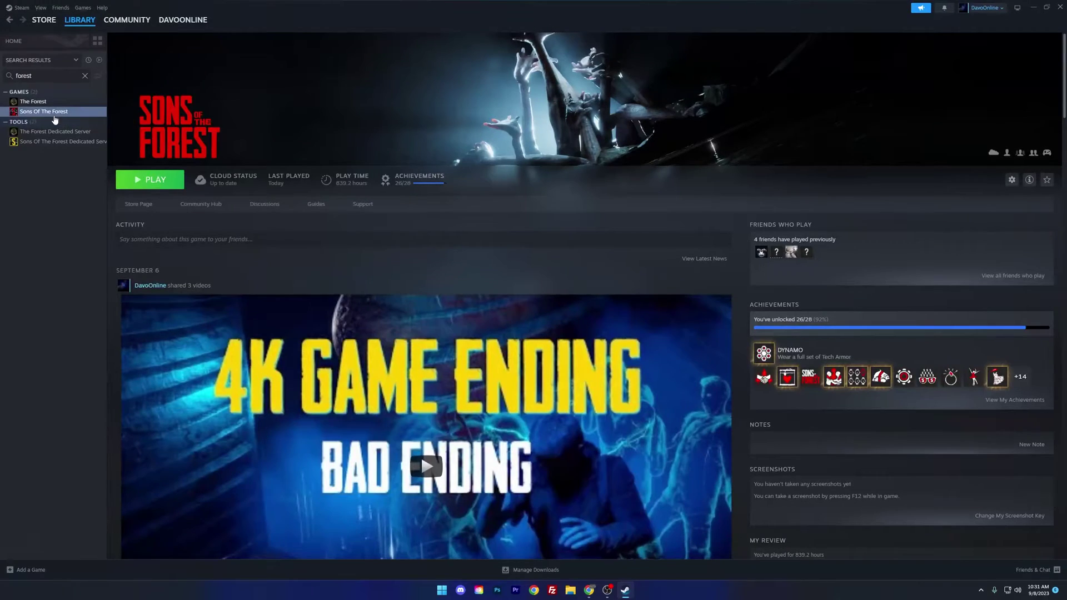
right_click(53, 117)
mouse_move(77, 164)
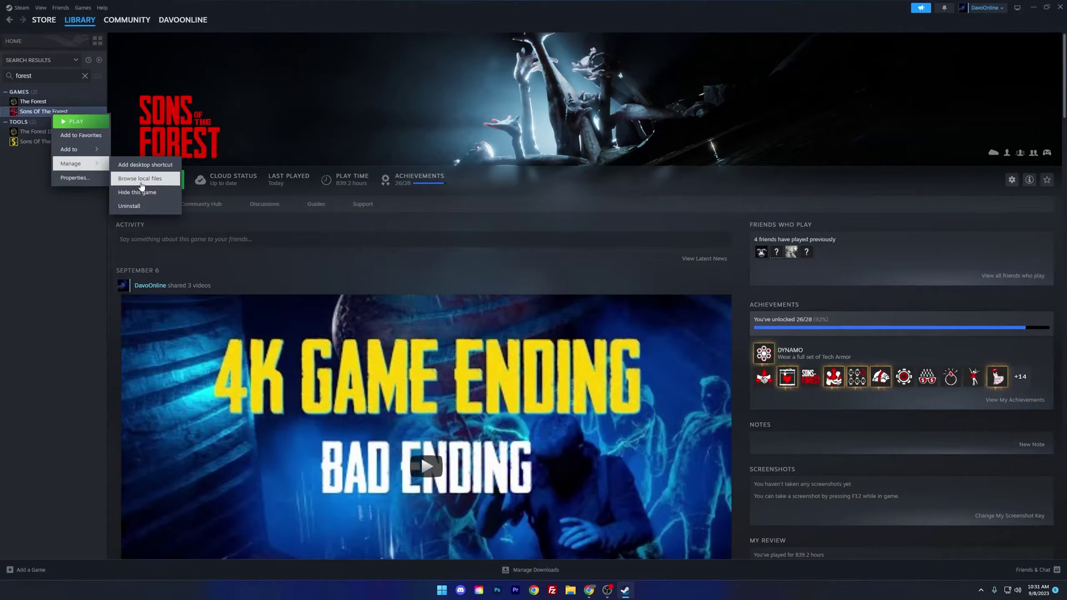
click(140, 180)
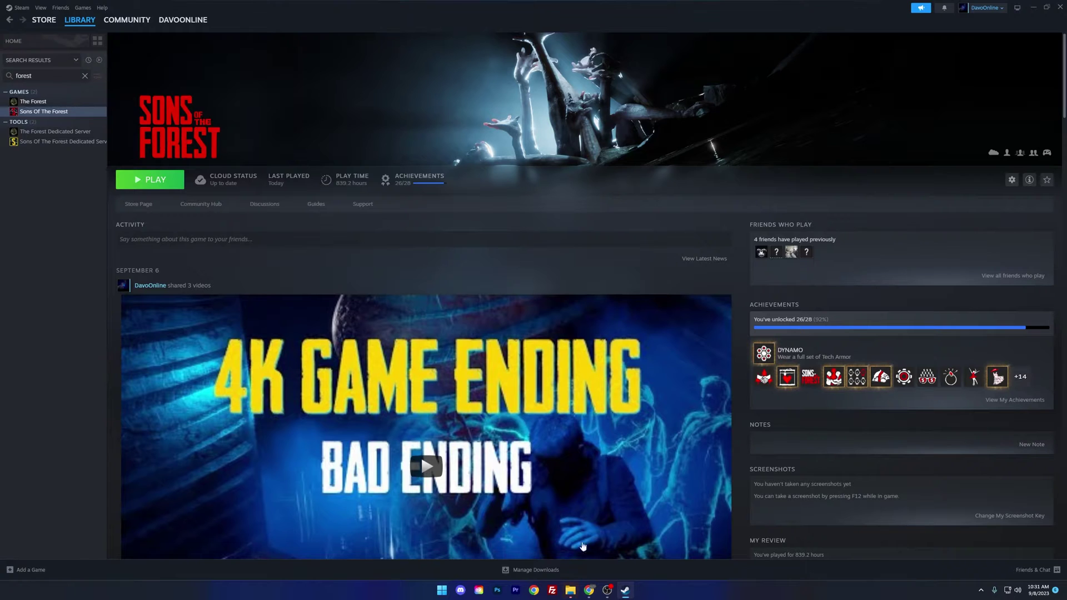
Copy the Desktop 0Harmony.dll into MelonLoader\net6, replacing the existing file
click(1031, 8)
drag(406, 179, 693, 145)
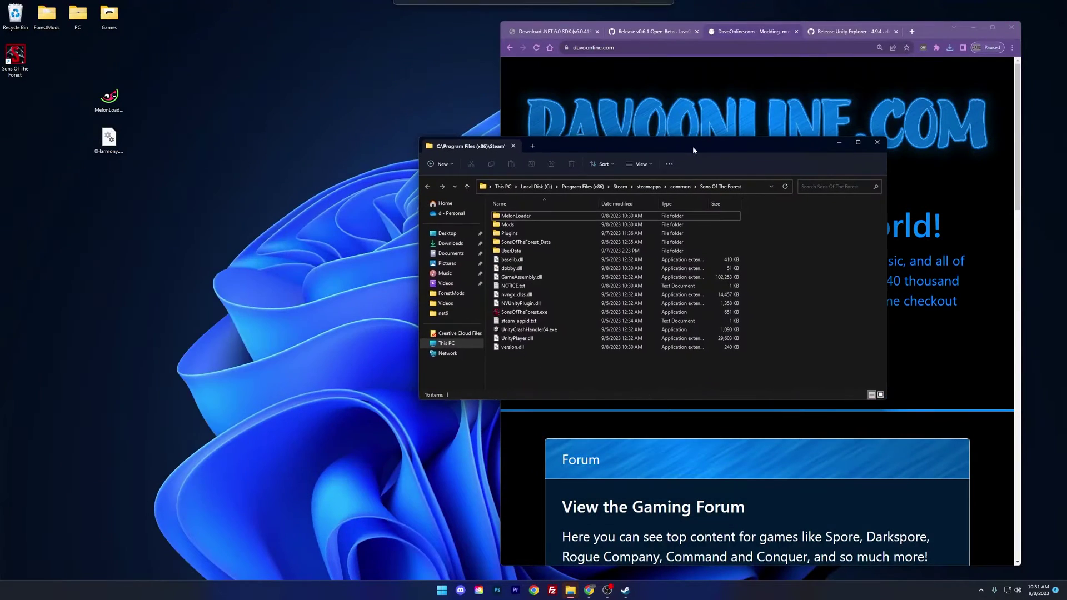
double_click(515, 215)
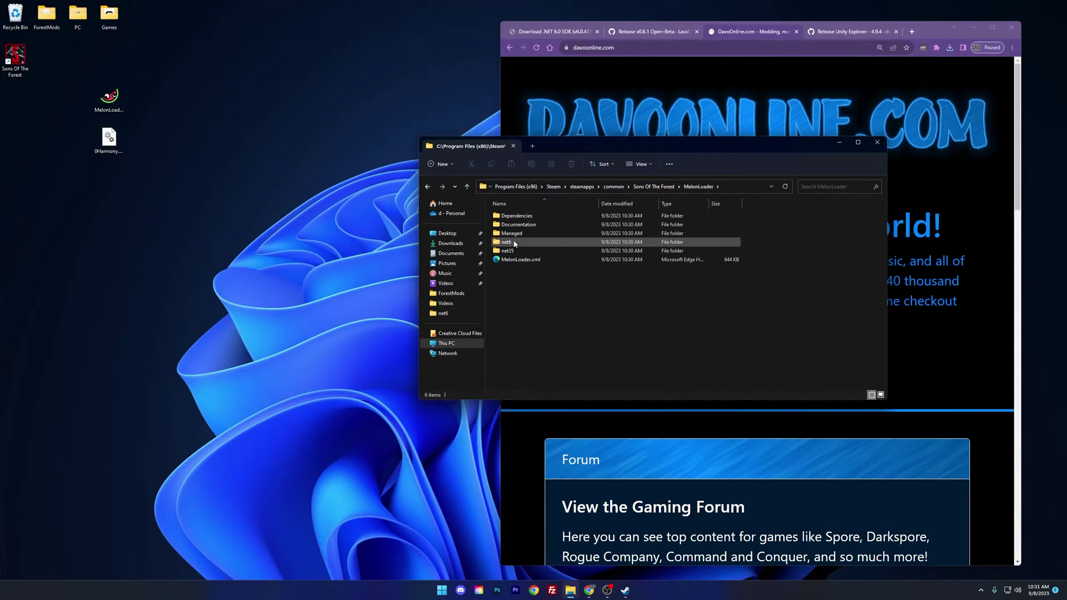
double_click(503, 243)
click(515, 225)
drag(116, 147, 780, 253)
key(Return)
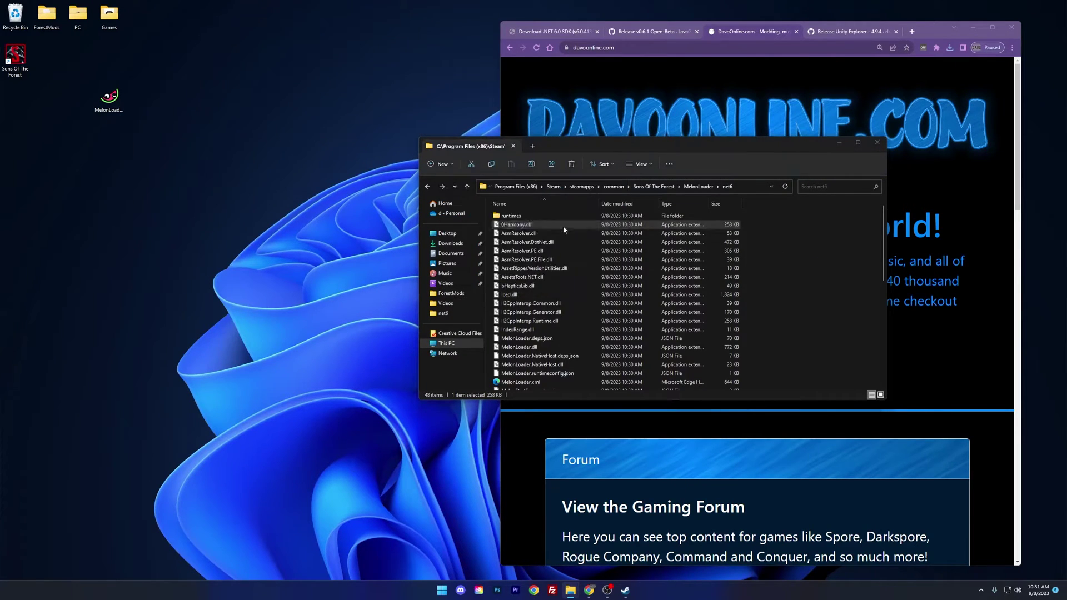
Return to the Sons Of The Forest folder, minimize the window and bring Steam forward
scroll(779, 272, down, 10)
click(682, 191)
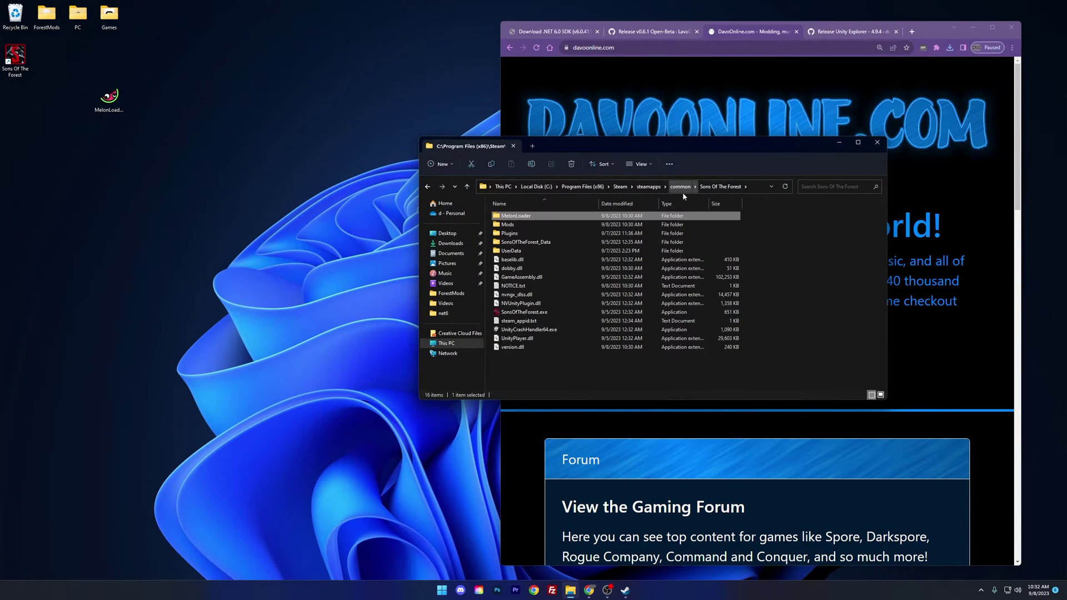
click(838, 143)
click(625, 590)
Launch Sons Of The Forest from Steam, then minimize Steam to return to the browser
click(147, 179)
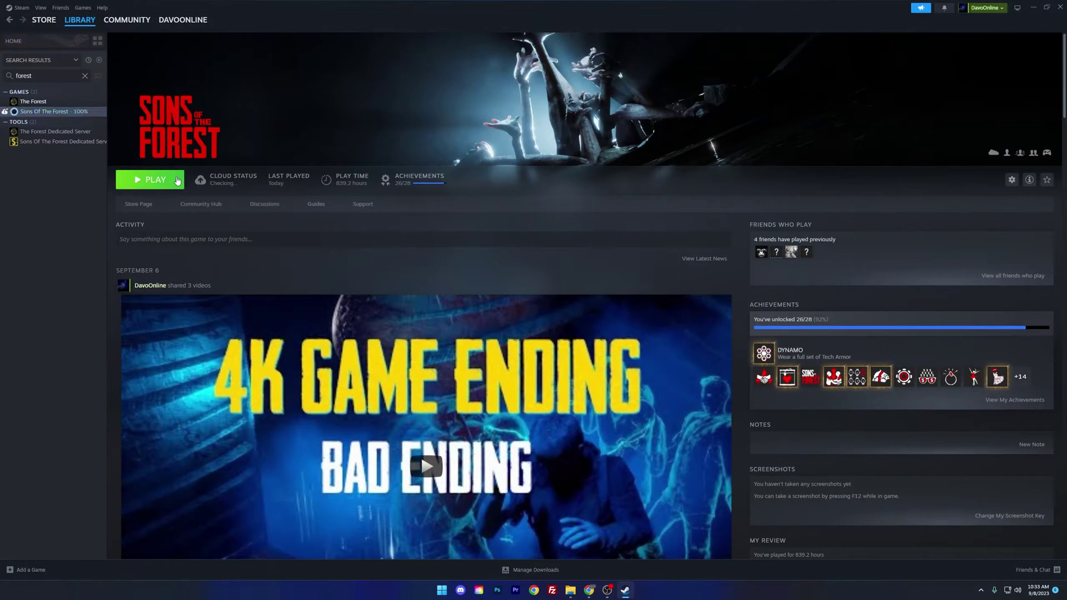
click(1034, 8)
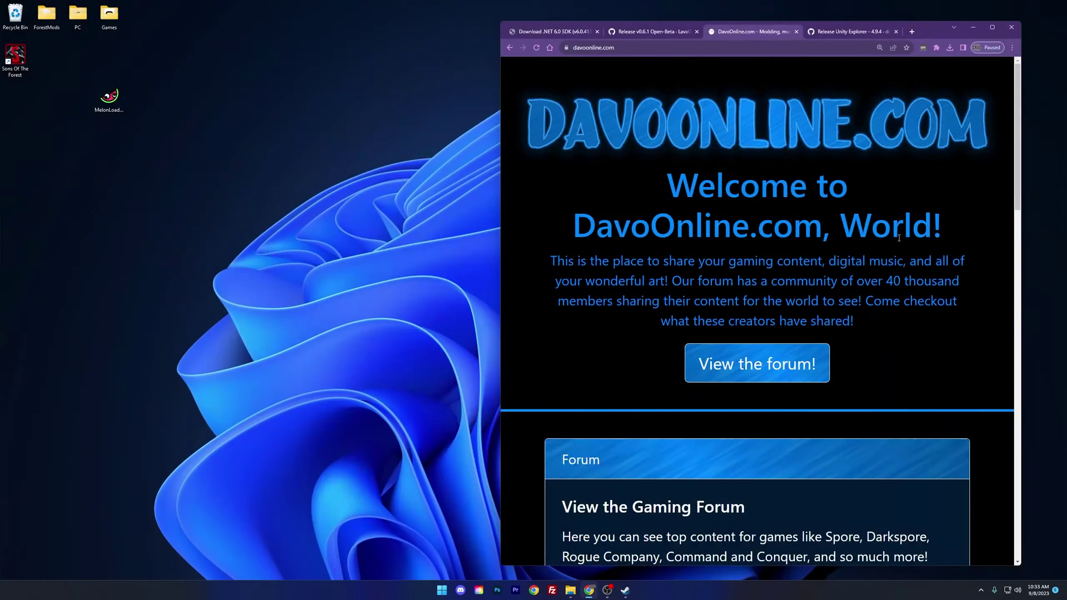
click(839, 33)
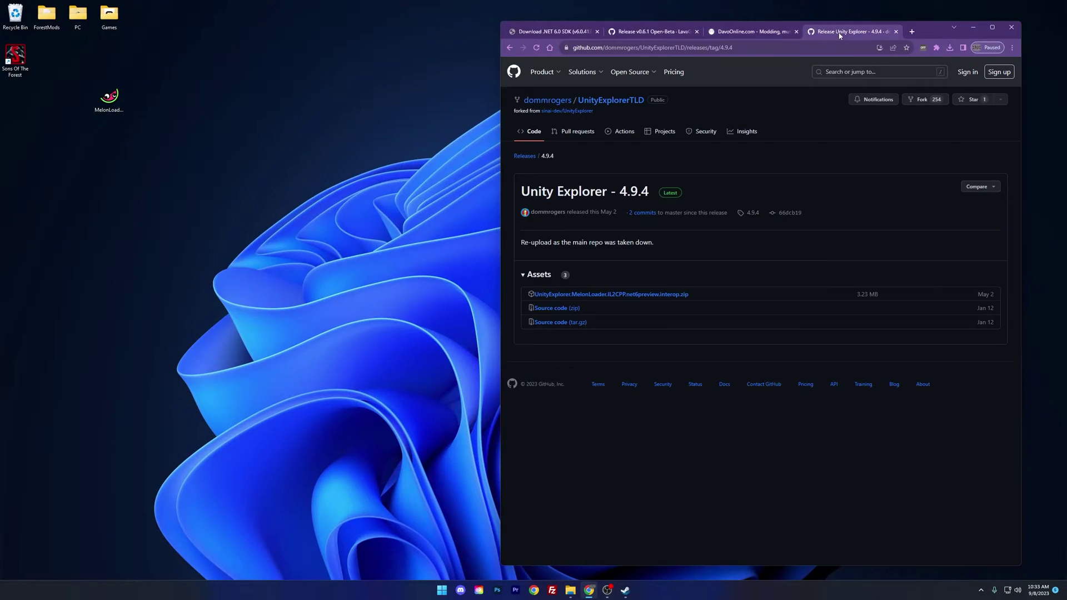
Save the UnityExplorer MelonLoader zip to the Desktop and refresh the desktop to show it
click(605, 296)
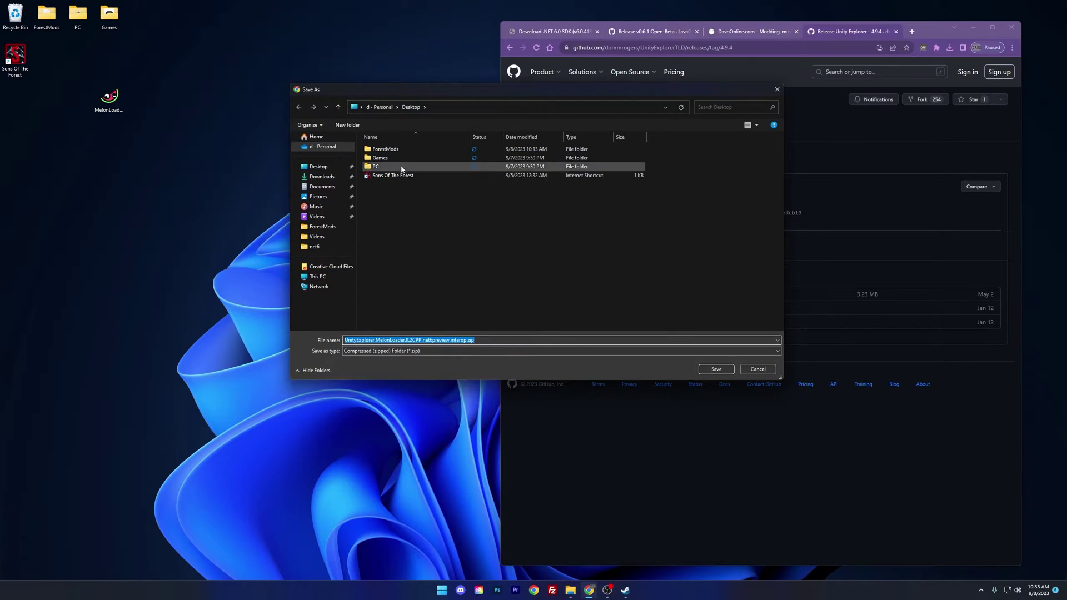
click(716, 369)
right_click(73, 142)
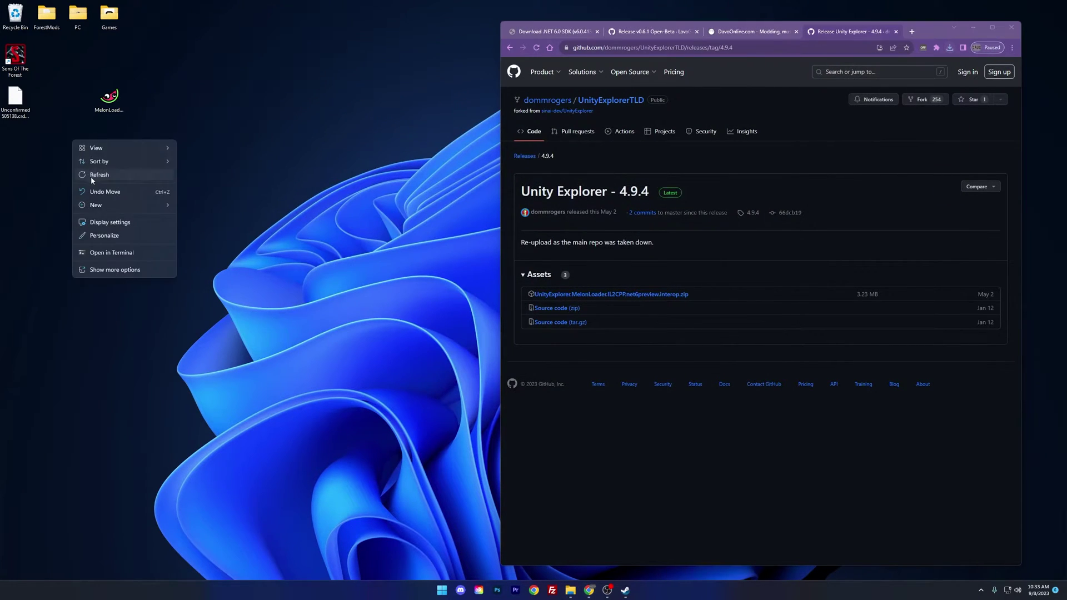
click(92, 176)
Open the UnityExplorer zip and copy its Mods and UserLibs folders into the game folder
double_click(109, 141)
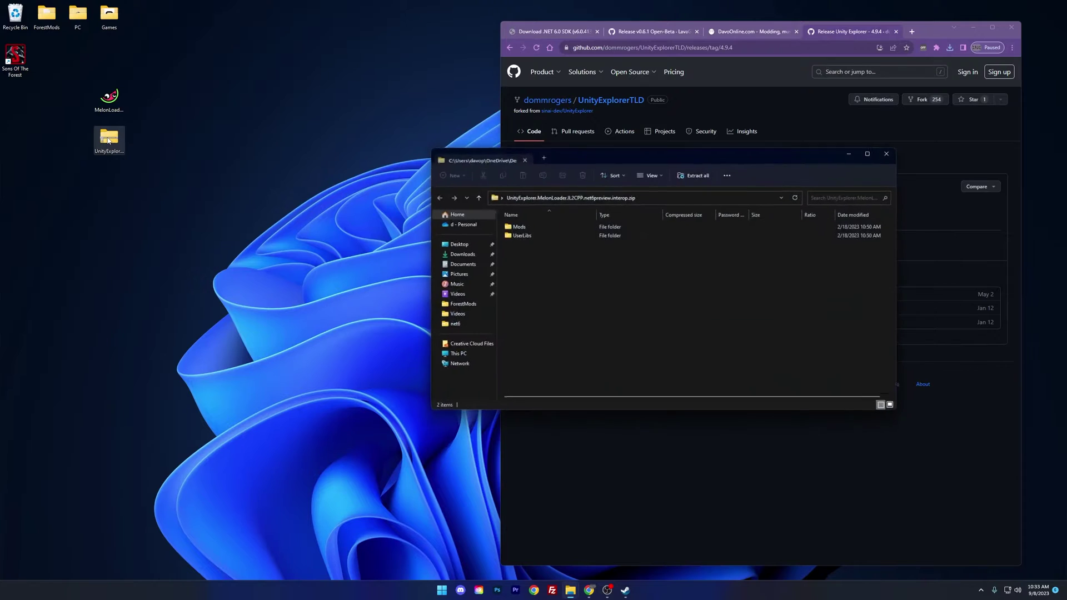
drag(559, 159, 164, 192)
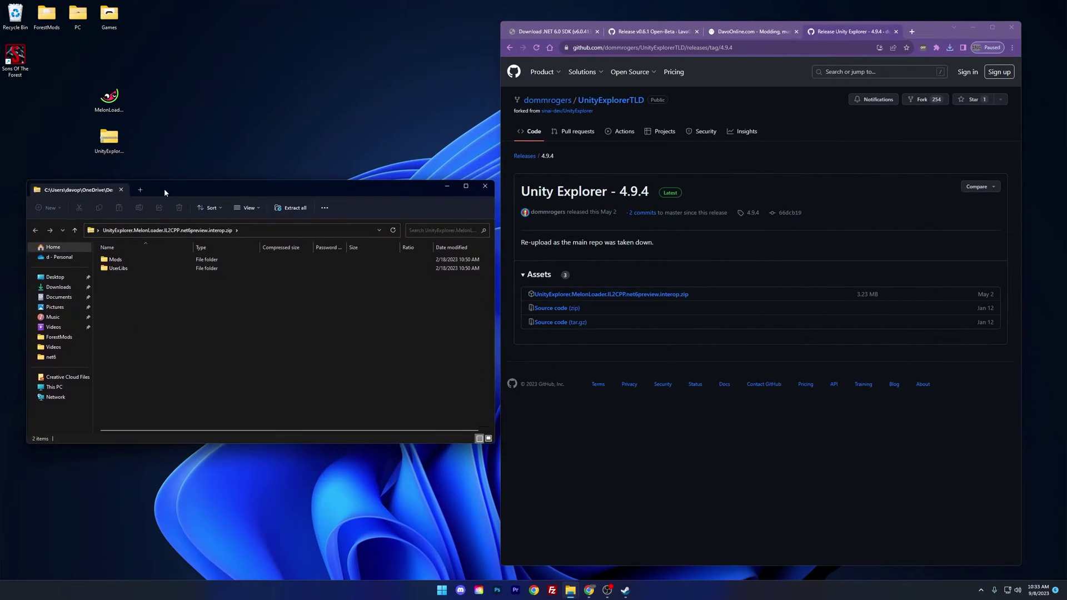
mouse_move(566, 591)
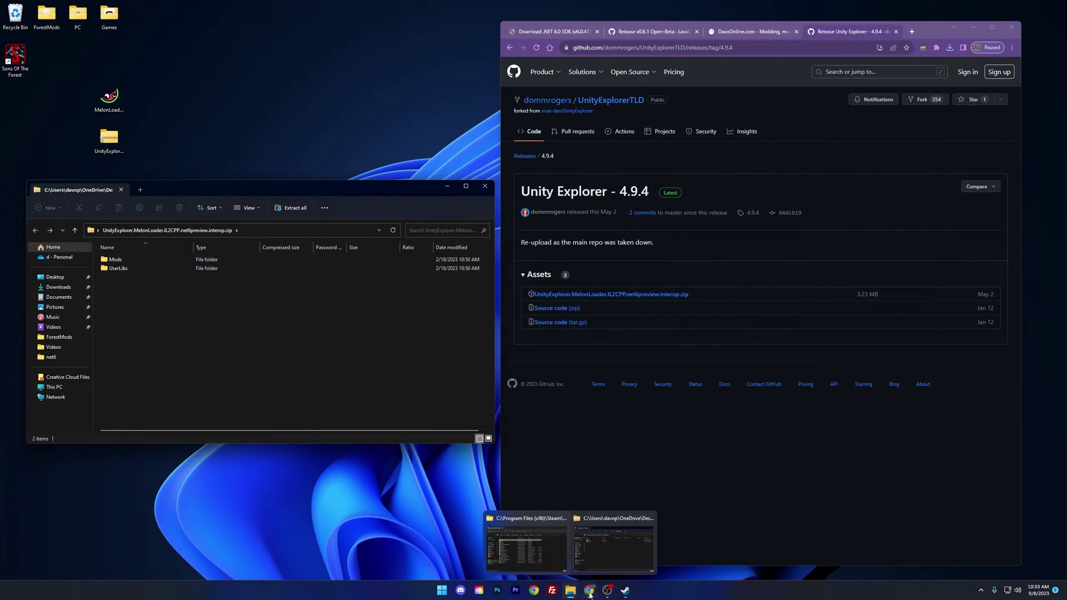
click(539, 541)
drag(554, 144, 635, 181)
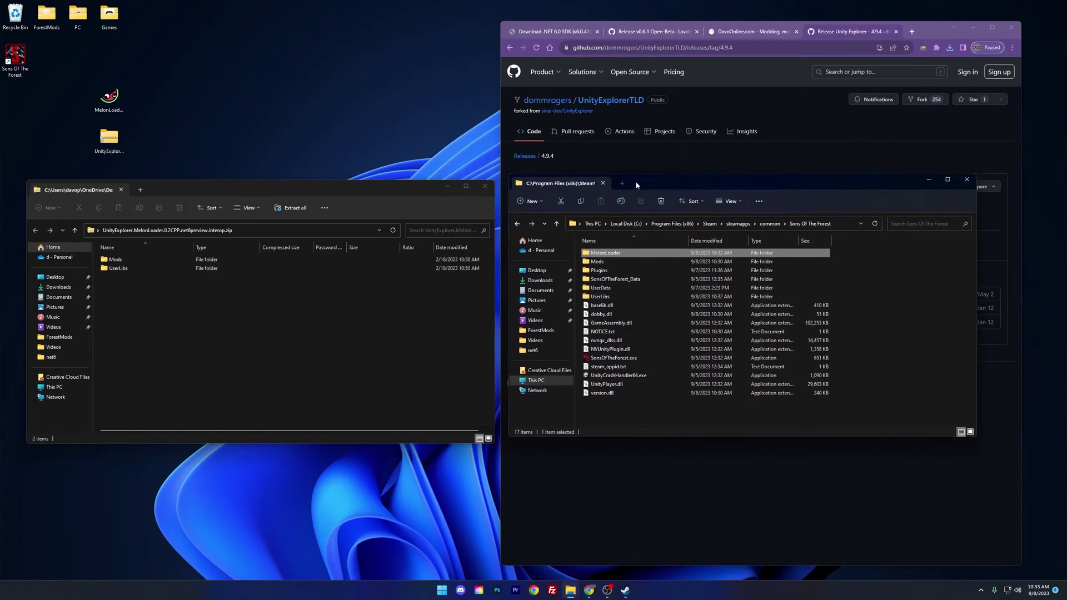
drag(160, 300, 871, 351)
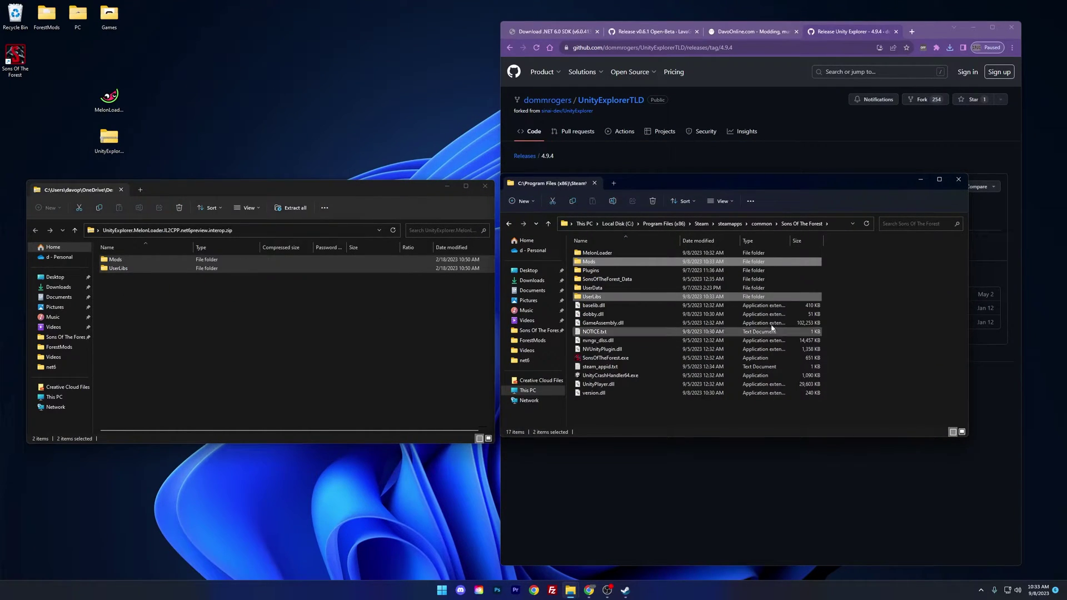
Close both folder windows and relaunch Sons Of The Forest from Steam with the mods
click(485, 186)
click(958, 179)
click(625, 590)
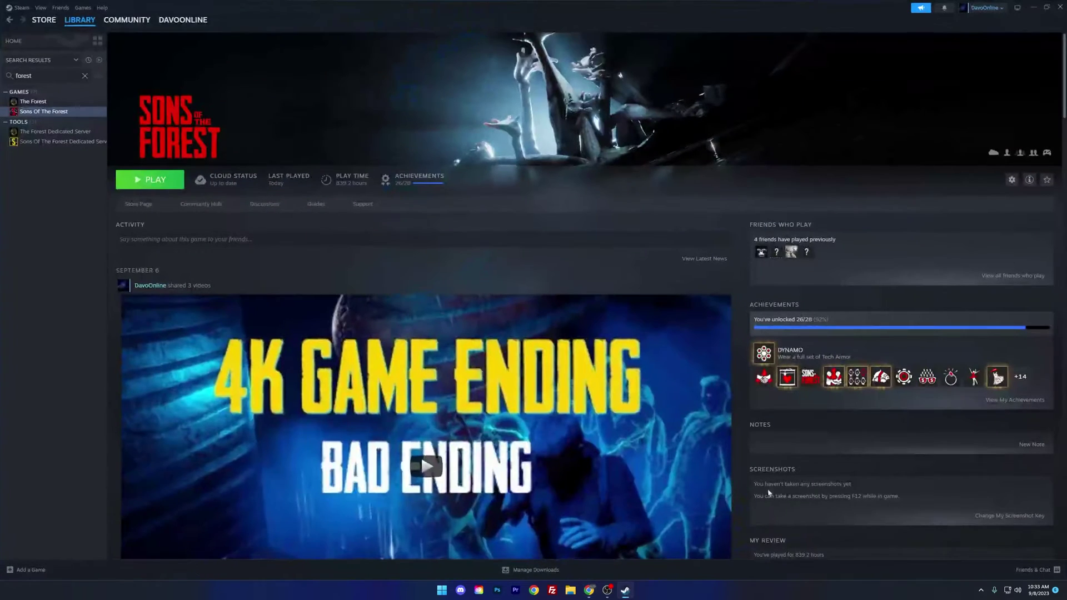
click(174, 182)
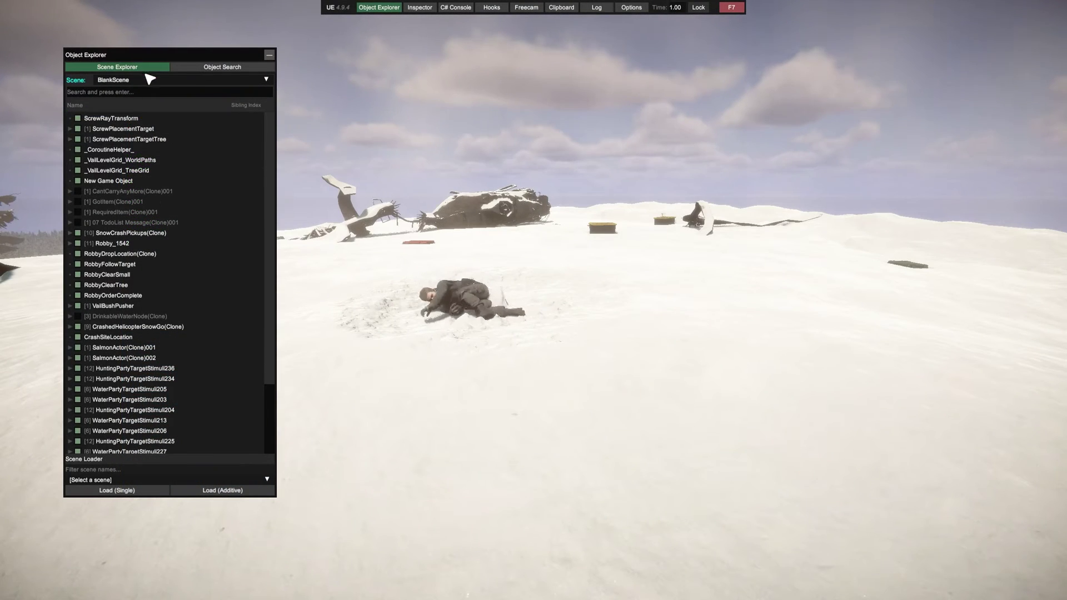
Select Robby_1542 and change its Inspector scale from 1 1 1 to 5 5 5
click(109, 243)
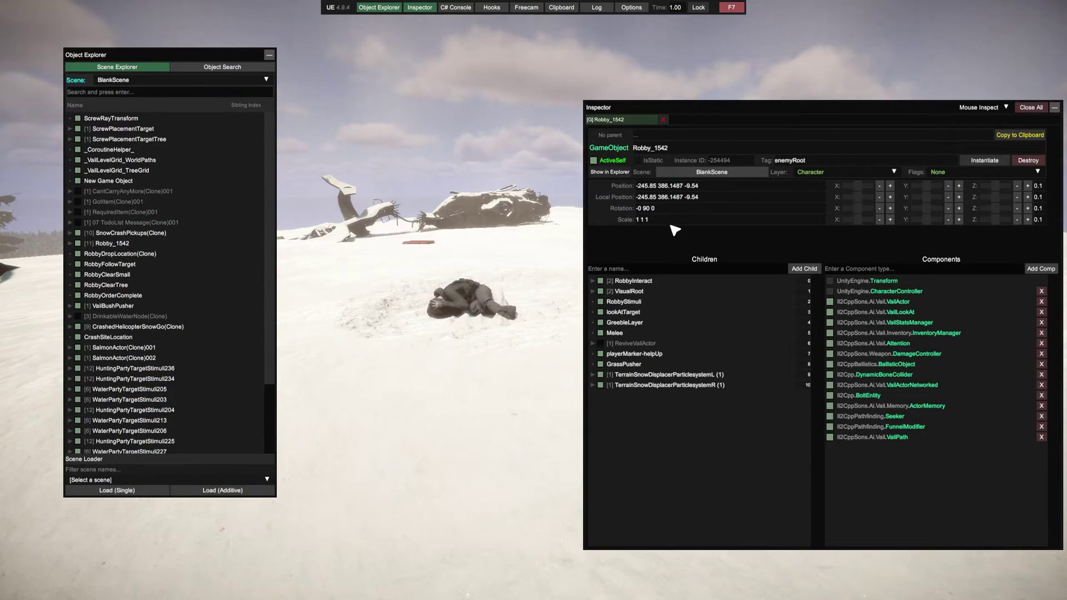
drag(649, 219, 620, 221)
text(5 5 5)
key(Return)
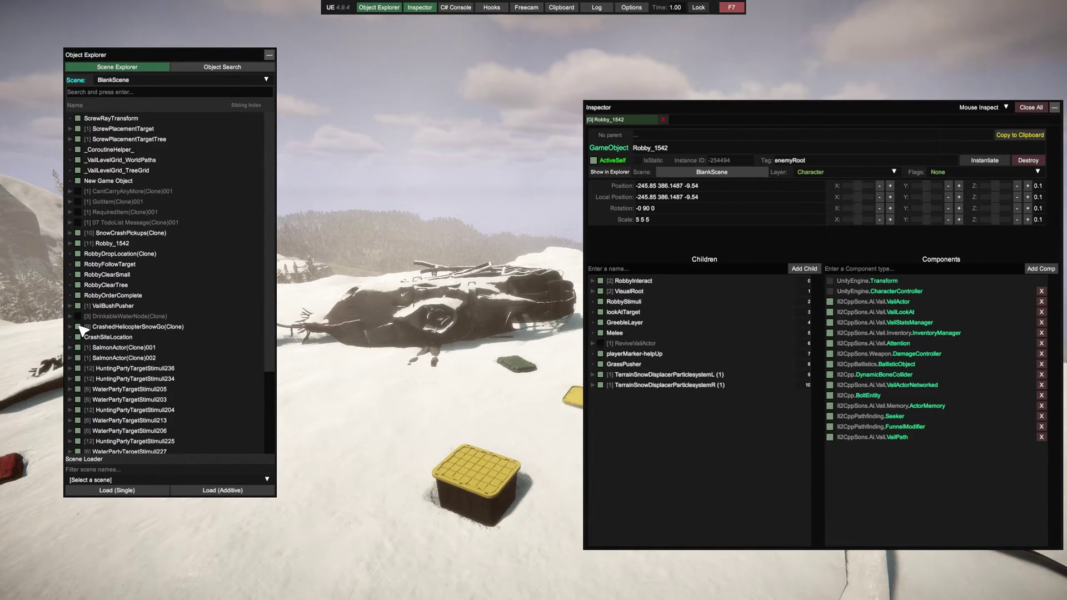
Move CrashedHelicopterSnowGo(Clone) by raising its Y and shifting X and Z to -271.8044, 375.7999, -24.2928
click(136, 327)
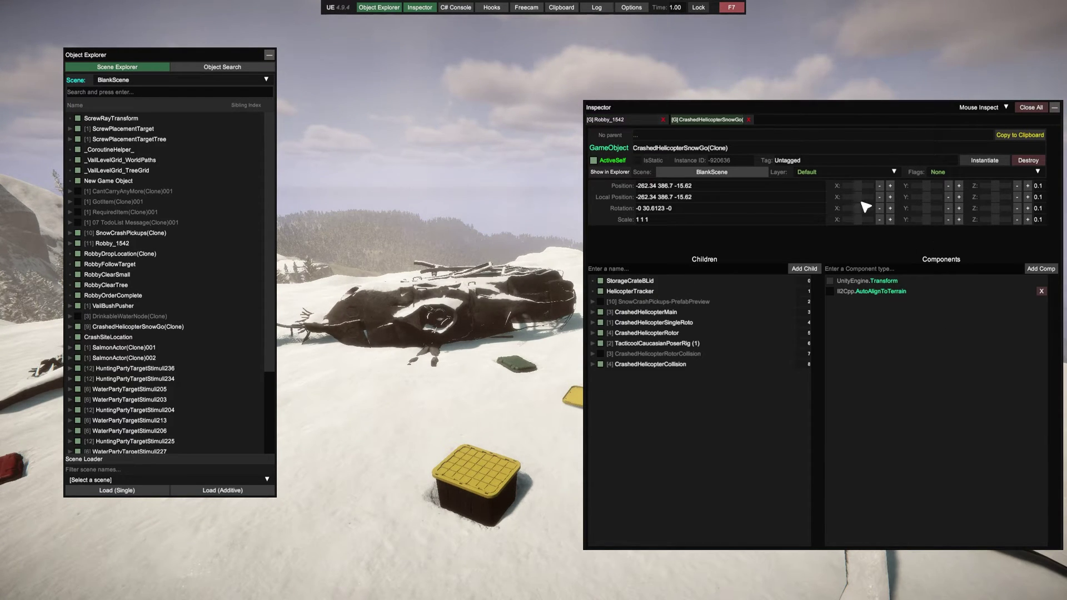
drag(933, 189, 941, 191)
drag(865, 191, 772, 181)
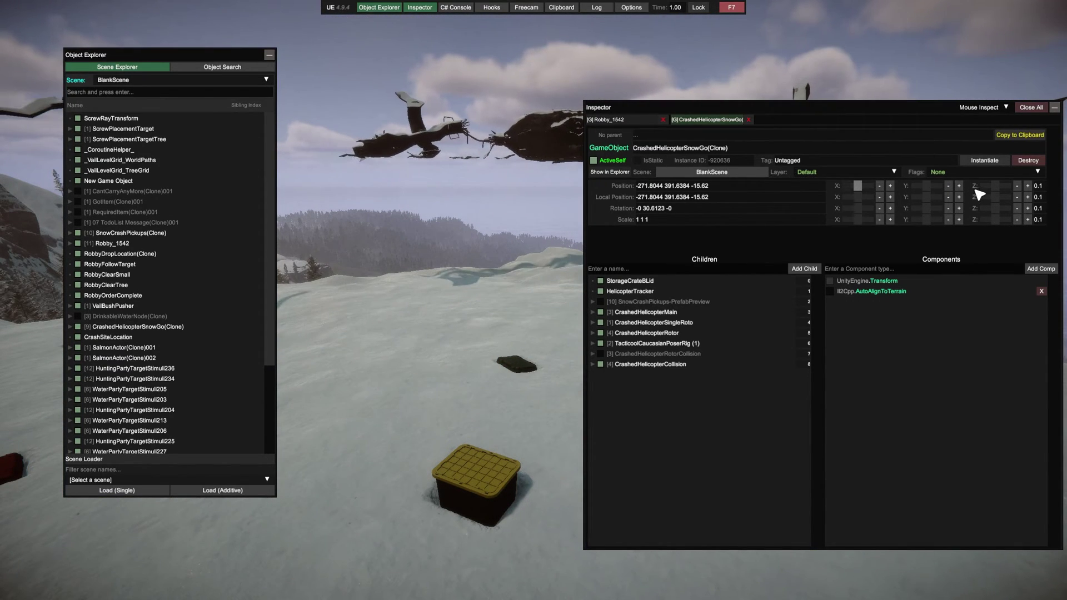
drag(999, 188, 916, 190)
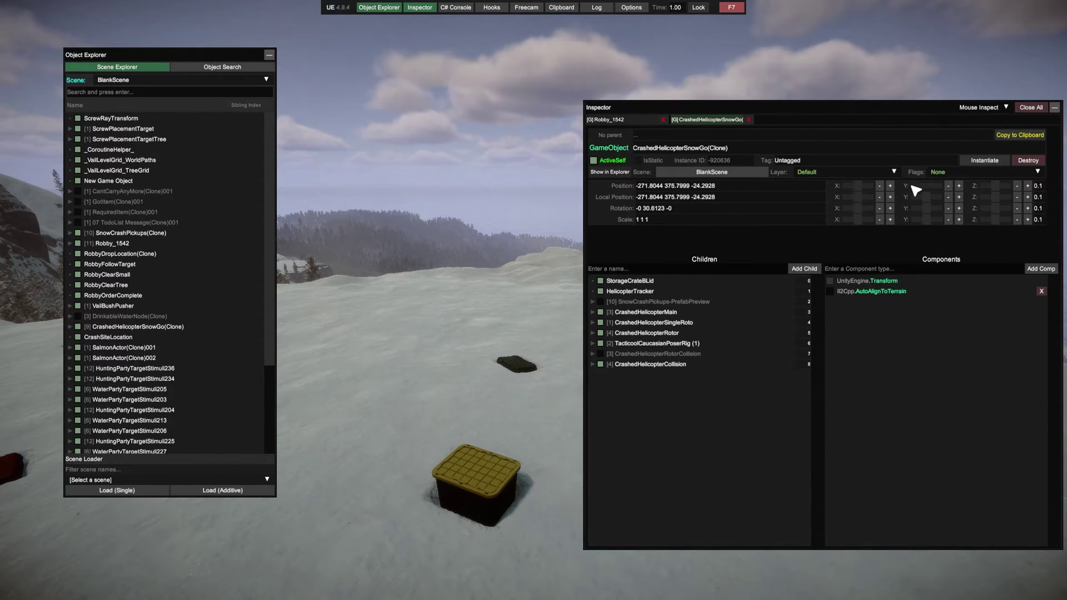